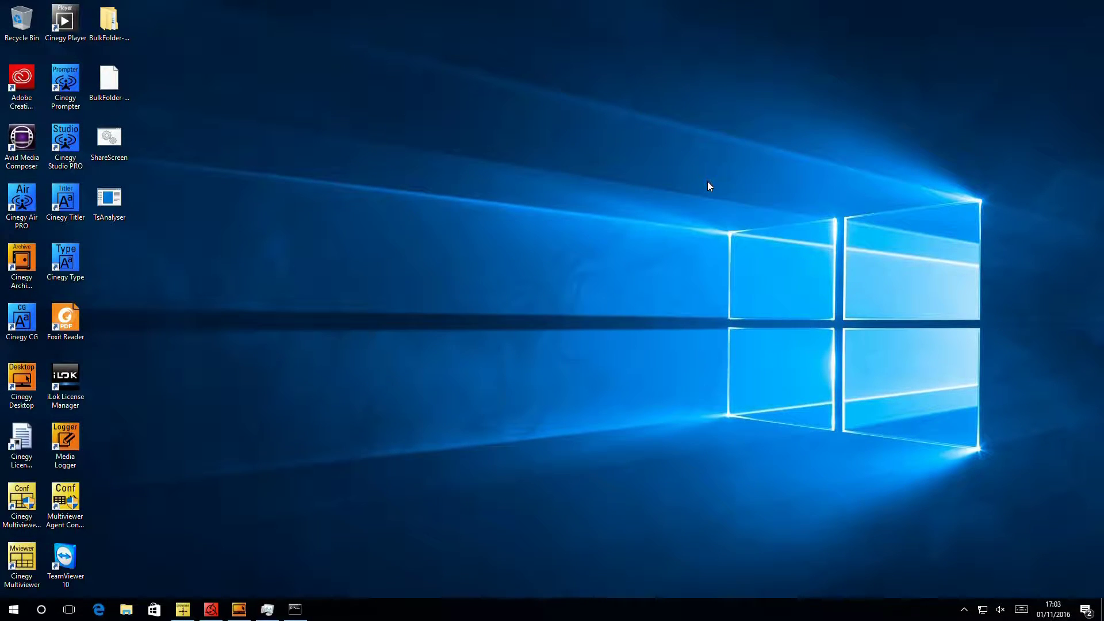
- Launch Cinegy Multiviewer Configurator and view its General audio, title font and remote settings
click(23, 494)
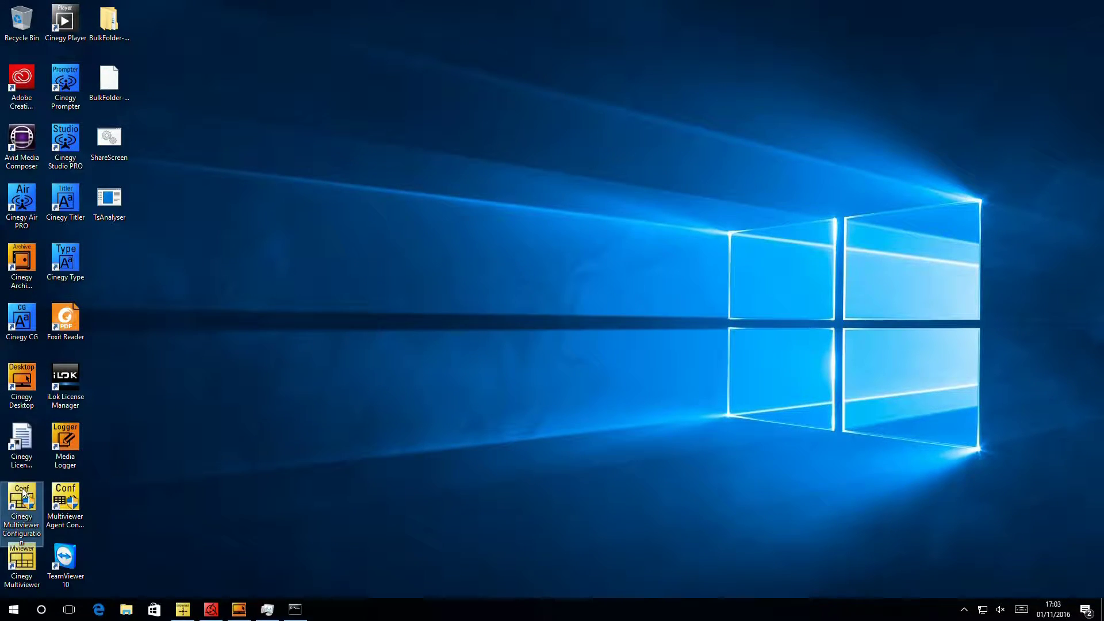
double_click(23, 493)
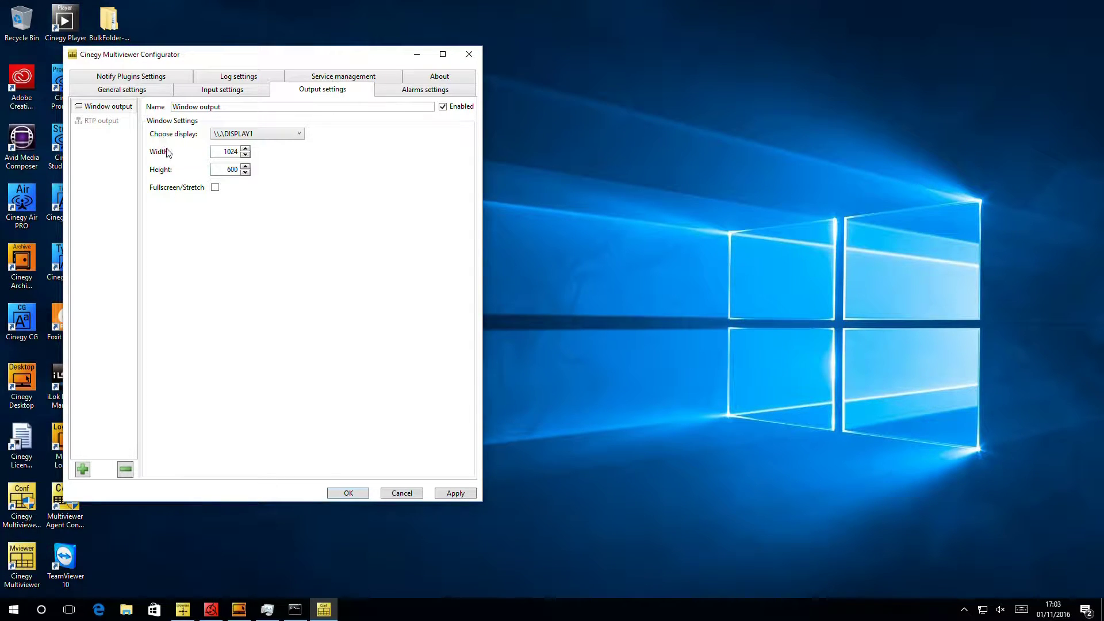
click(152, 93)
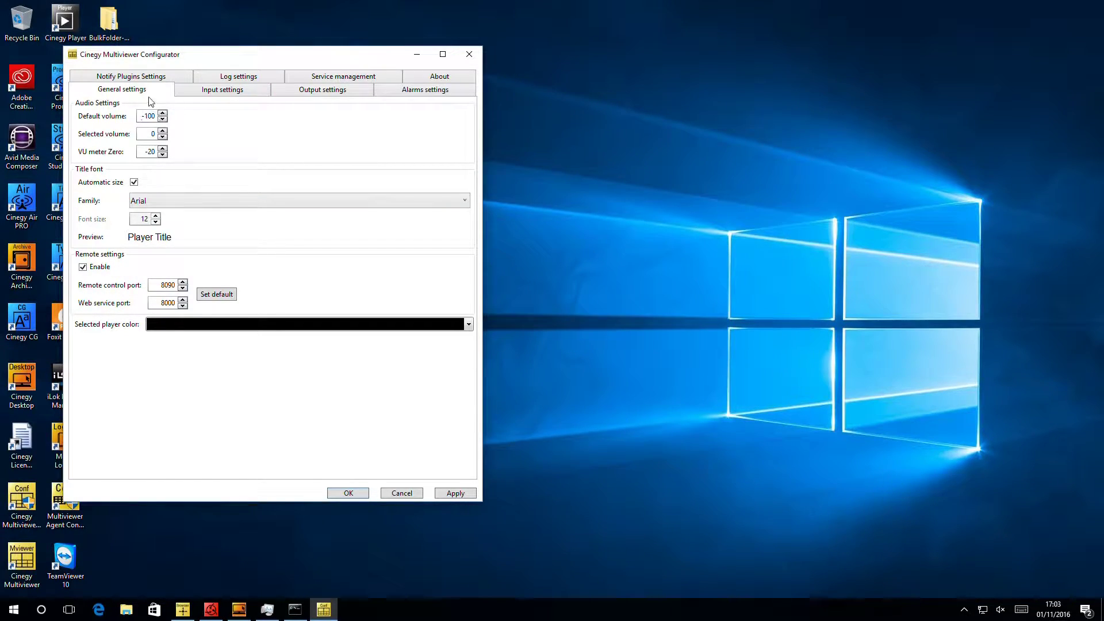
- Show the Input settings page with the 2x2 mosaic layout and its four sources
click(248, 95)
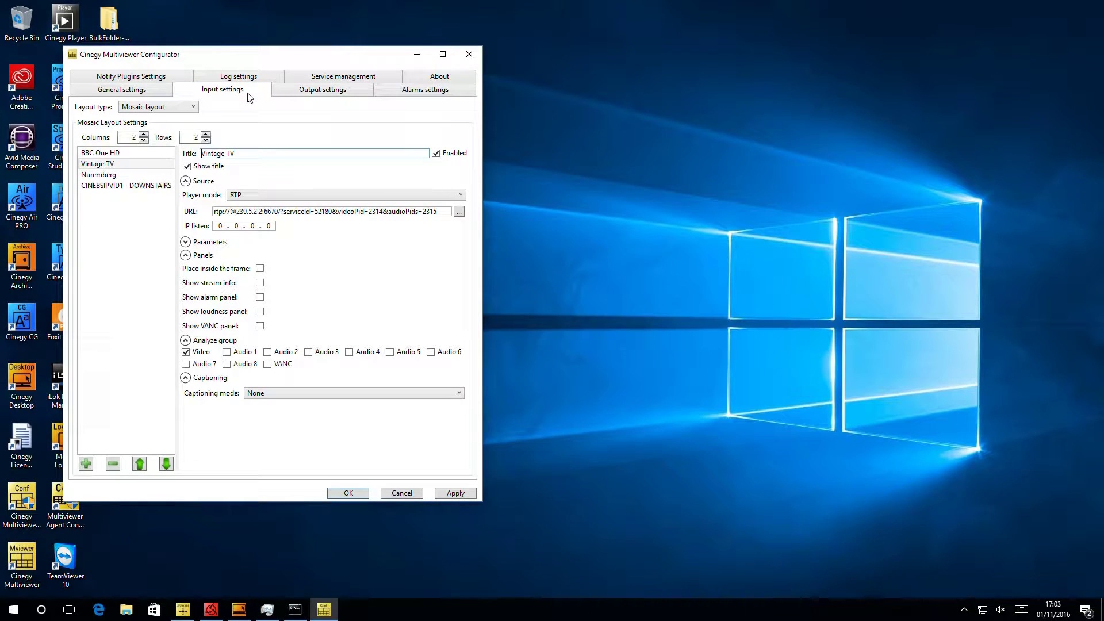
- Select the BBC One HD source to display its RTP configuration
click(136, 154)
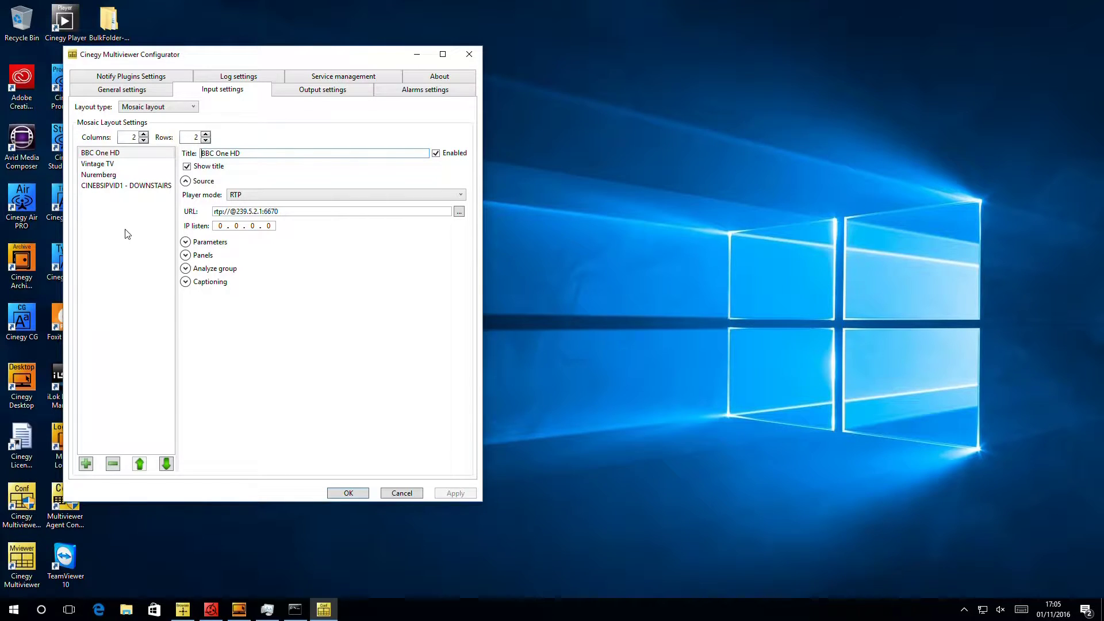
- Start the live Cinegy Multiviewer alongside the configurator
double_click(26, 565)
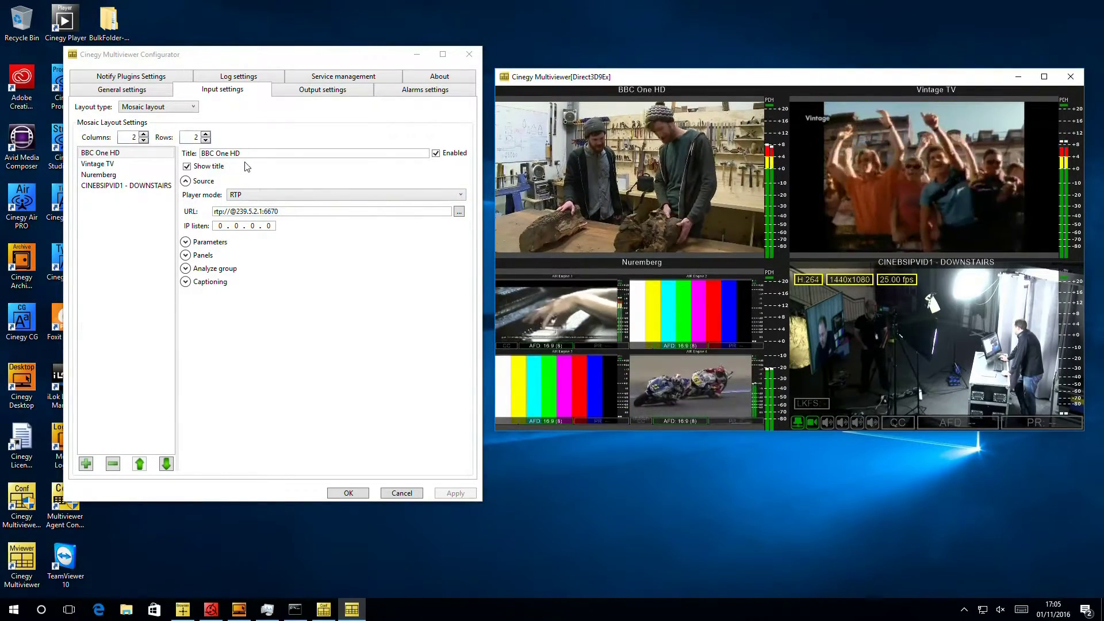
- List BBC One HD's SDI and RTP player modes, leaving RTP selected
click(278, 196)
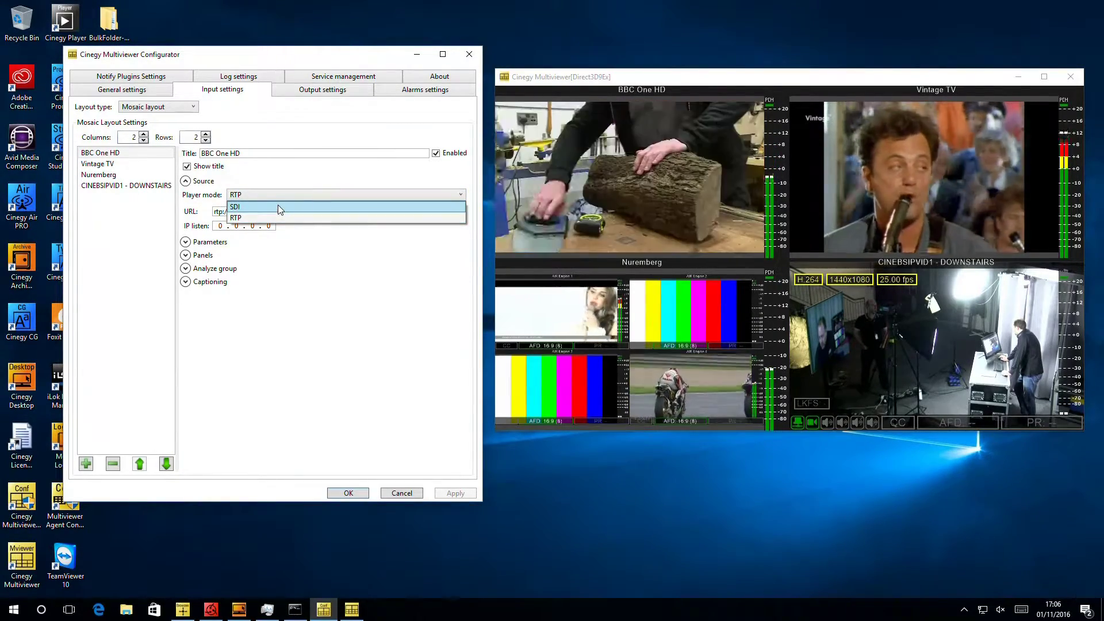
click(278, 207)
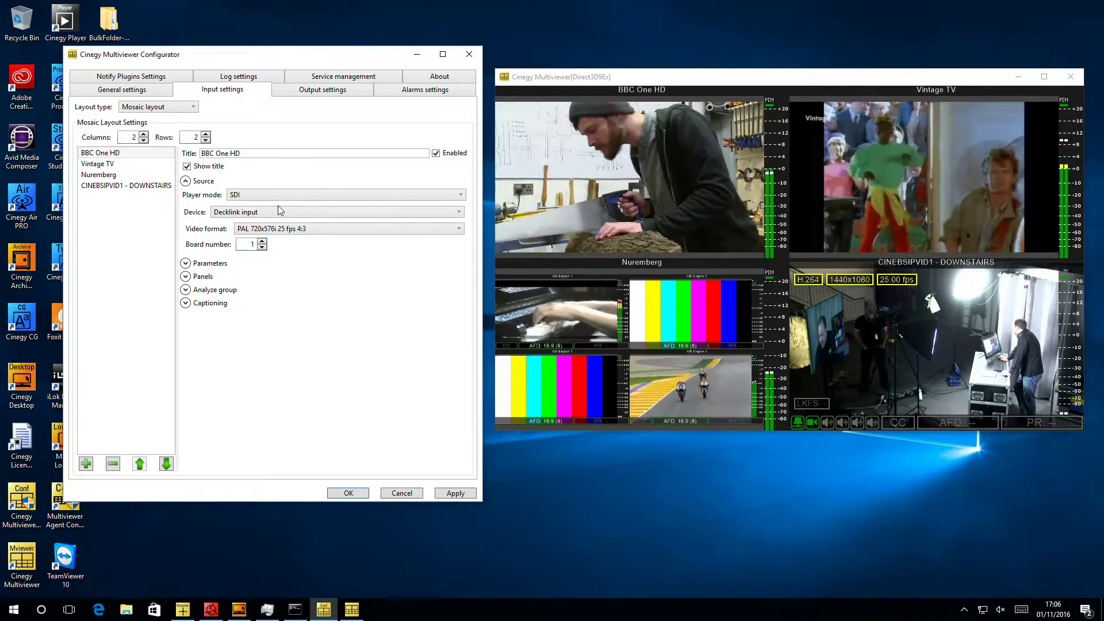
click(279, 212)
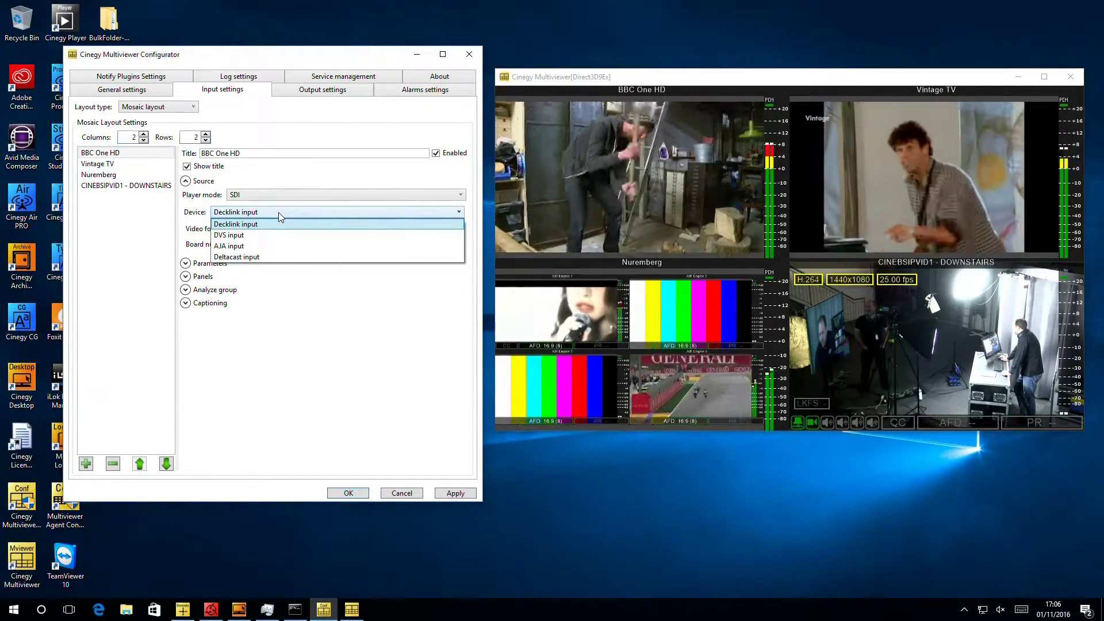
click(278, 213)
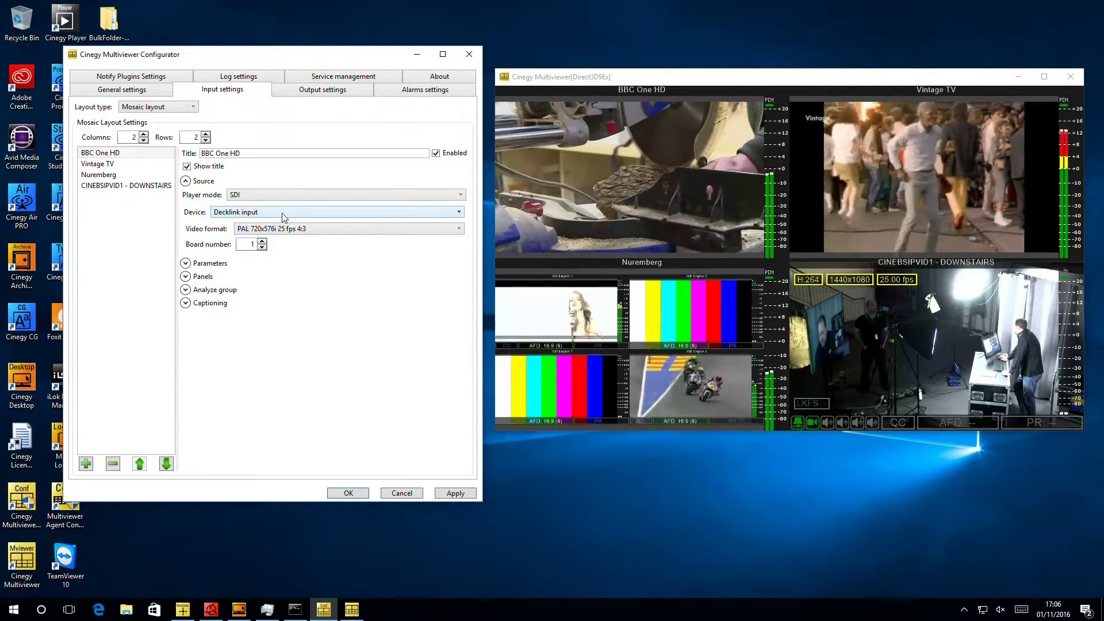
click(276, 213)
click(260, 243)
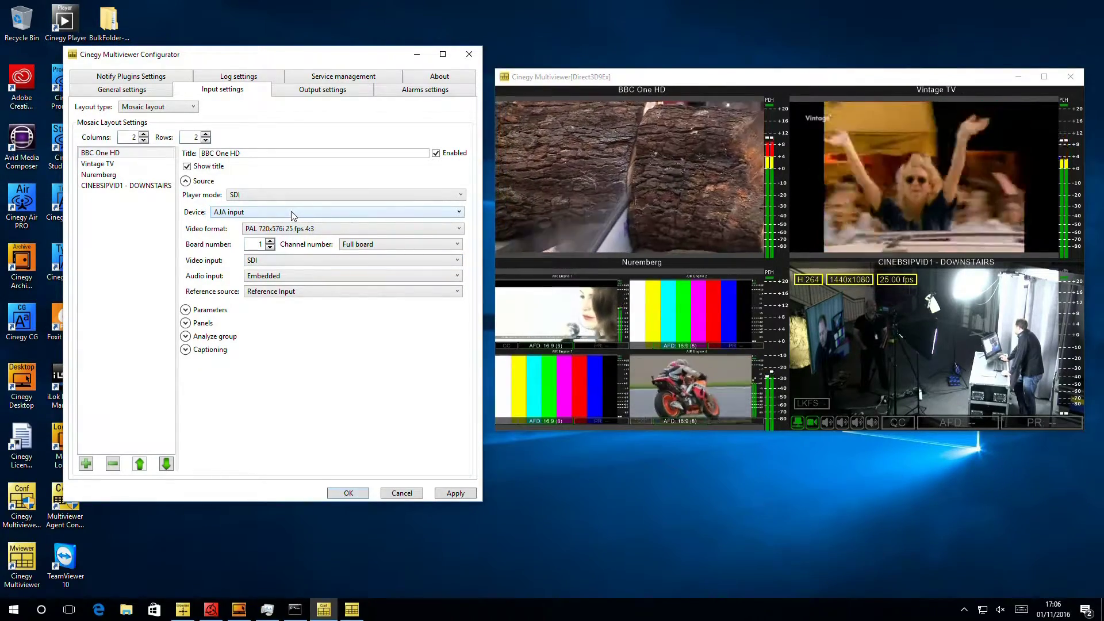
click(294, 214)
click(283, 223)
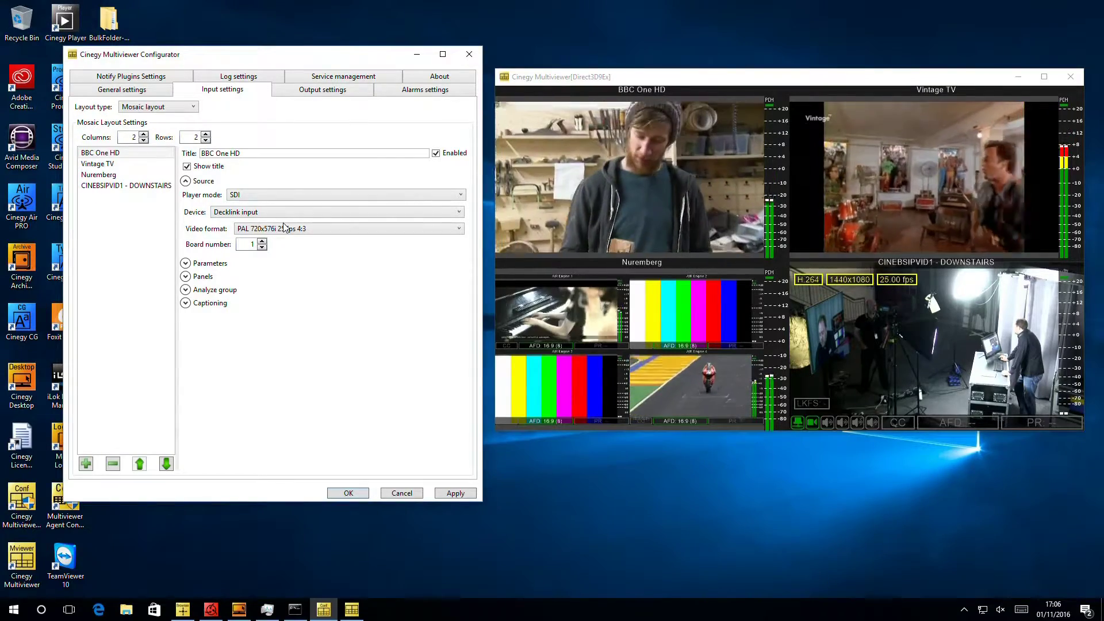
click(269, 195)
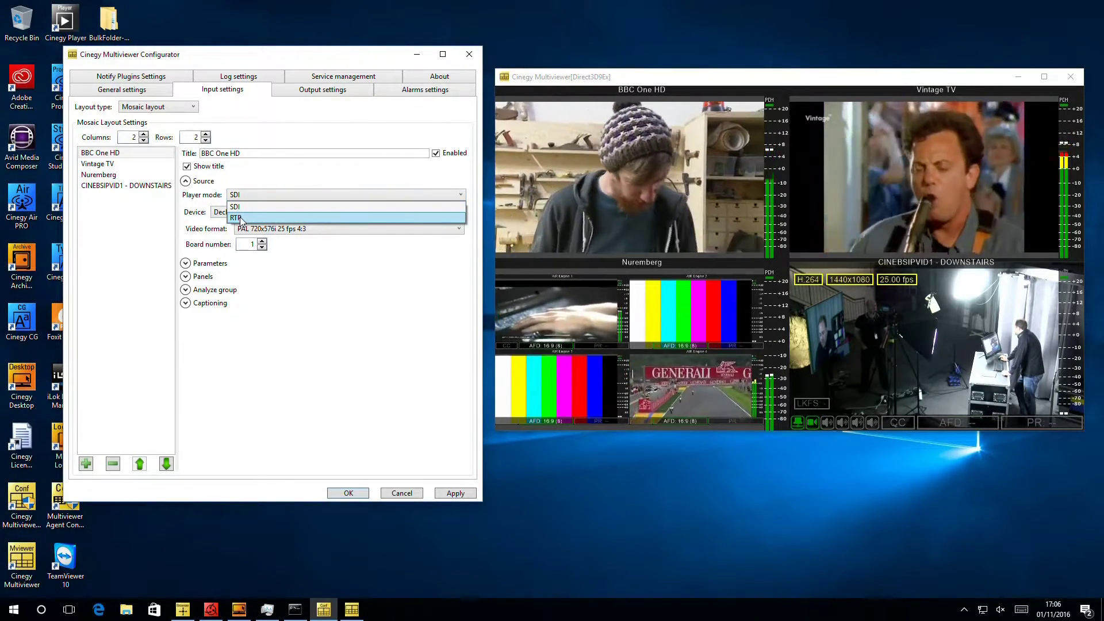
click(244, 219)
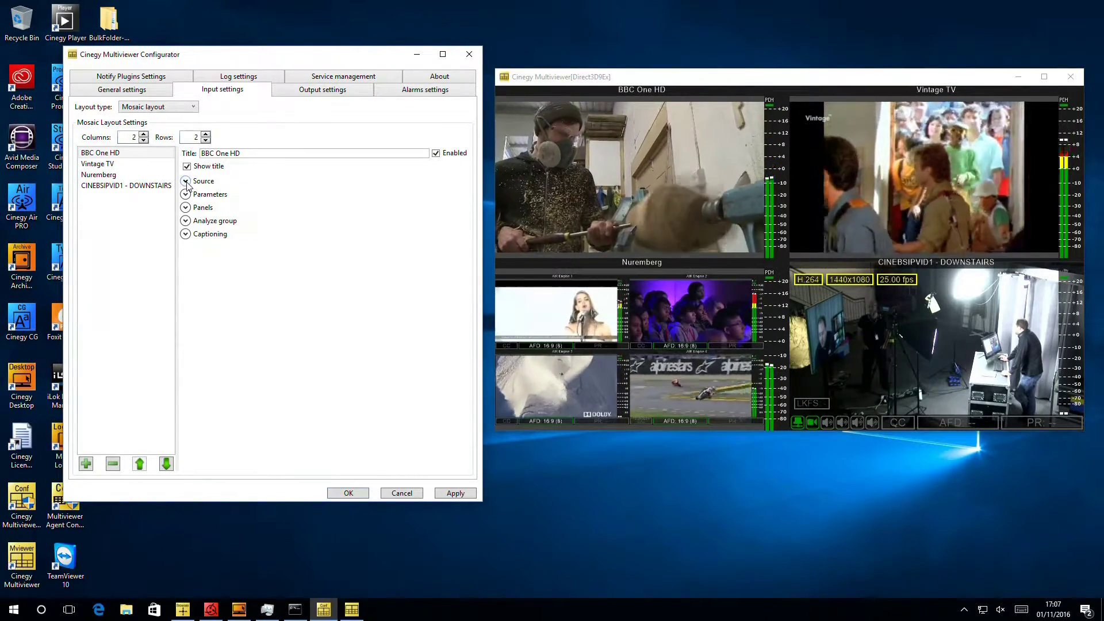
- Expand BBC One HD's Parameters, showing selection key None, 1 audio meter, border thickness 0
click(186, 195)
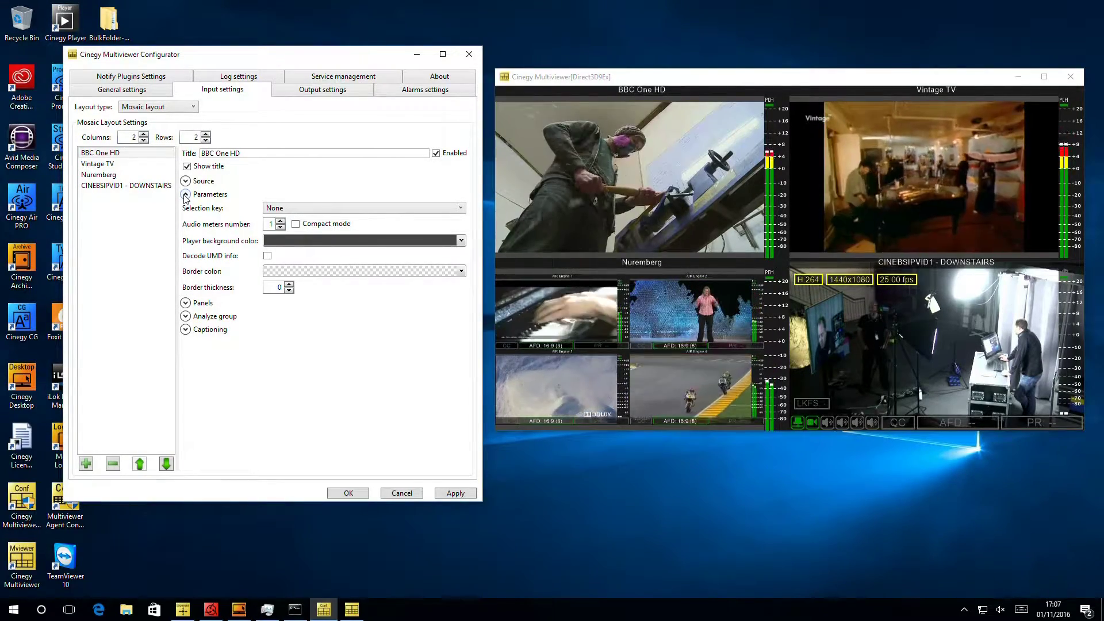
- Set BBC One HD's selection key to A and audio meters to 4, then apply
click(349, 208)
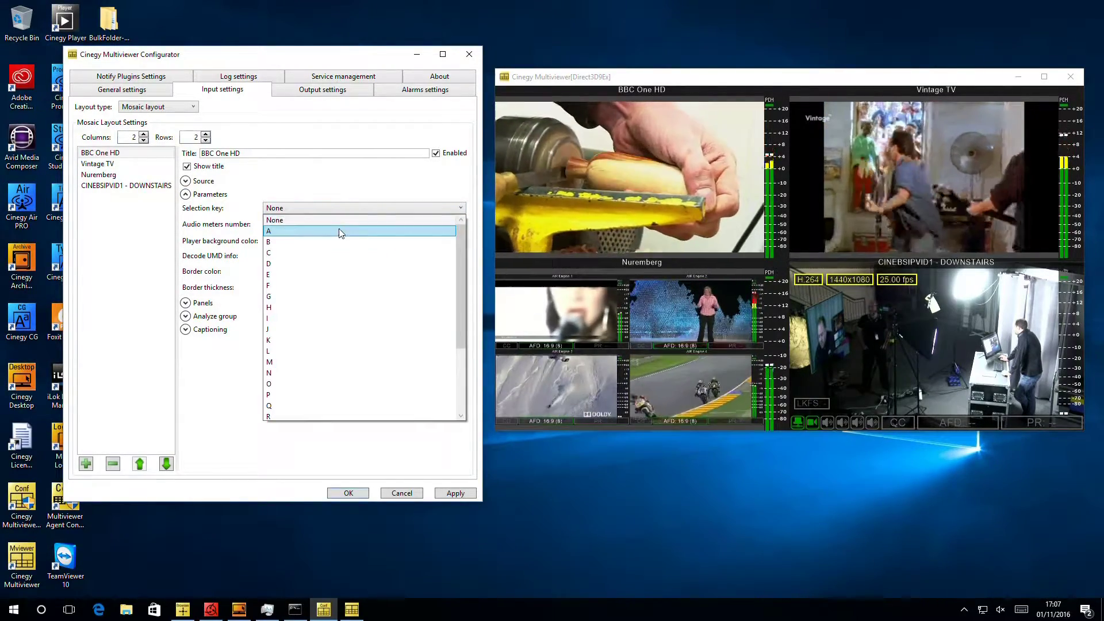
click(344, 232)
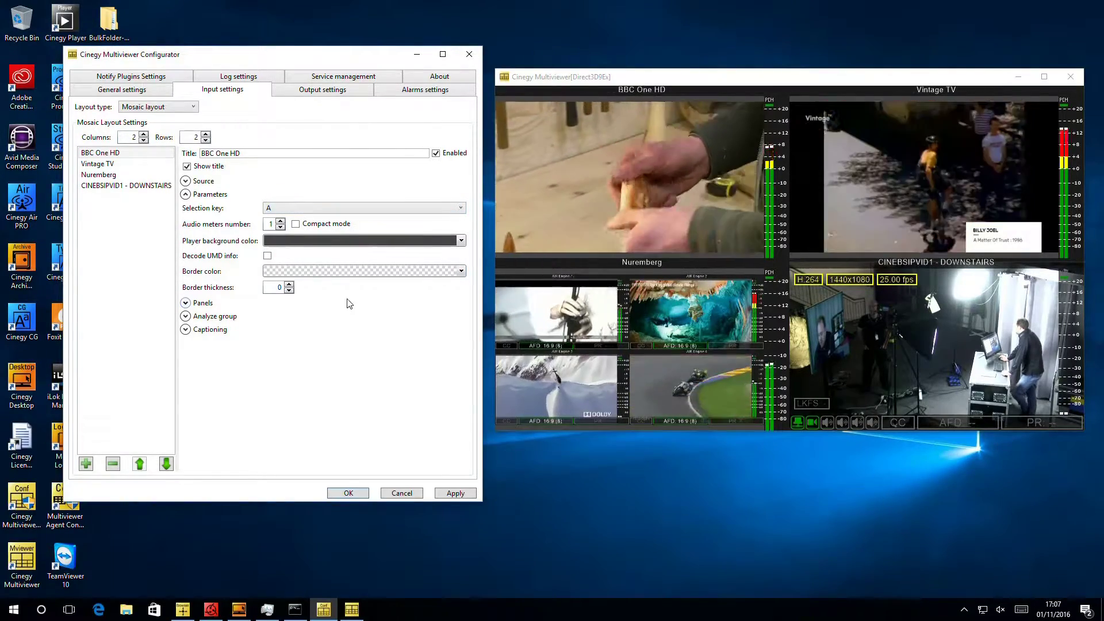
click(281, 222)
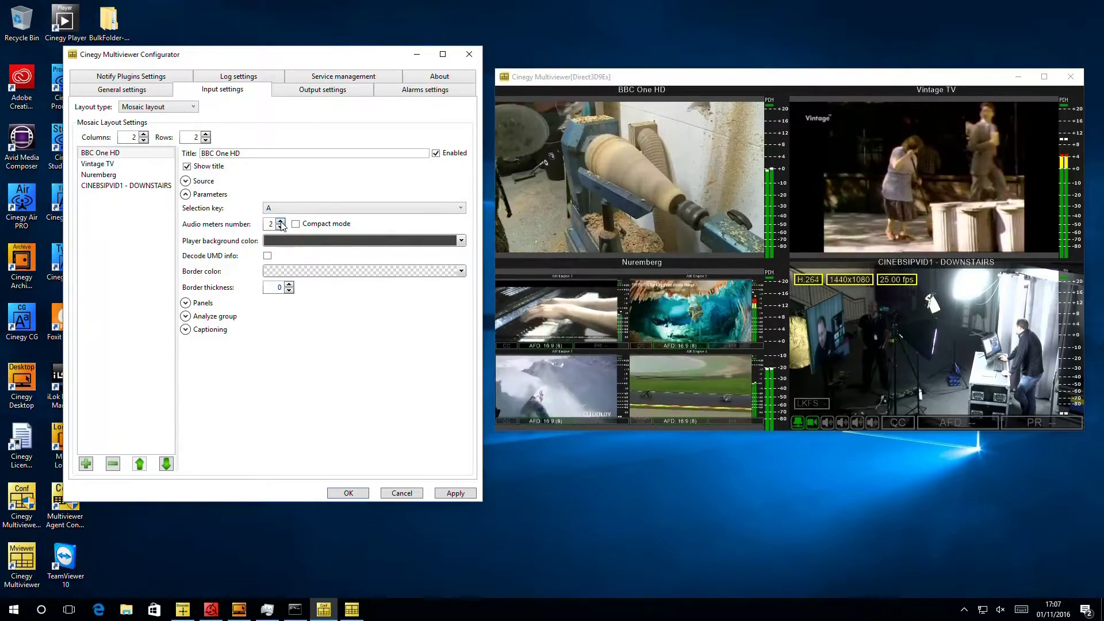
click(280, 221)
click(281, 221)
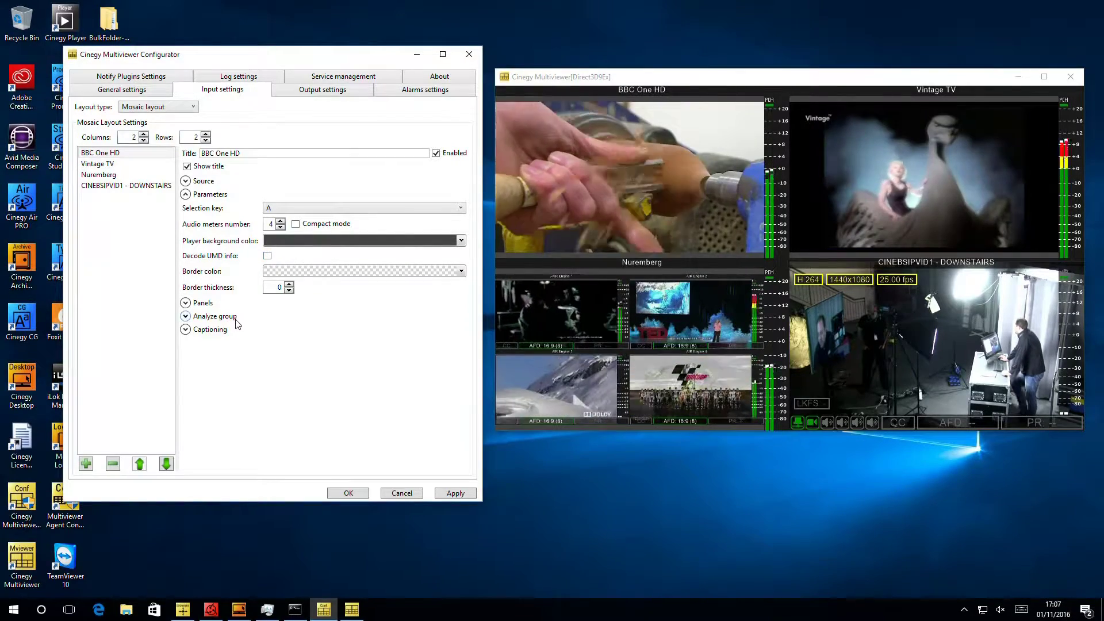
click(455, 493)
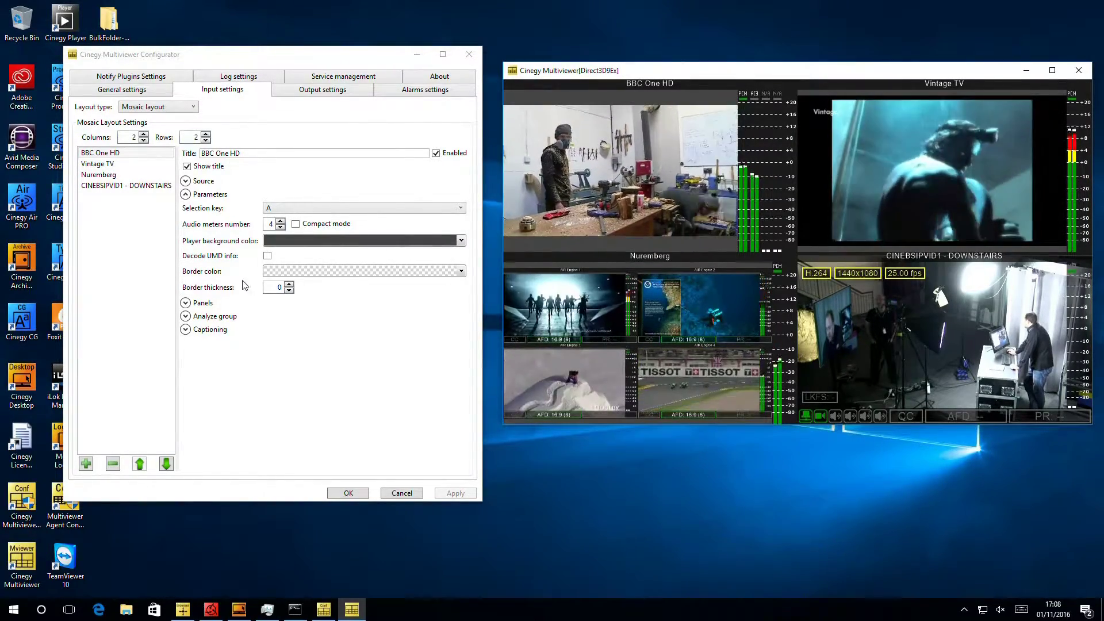
- Collapse BBC One HD's Parameters group so all its settings groups are folded
click(185, 194)
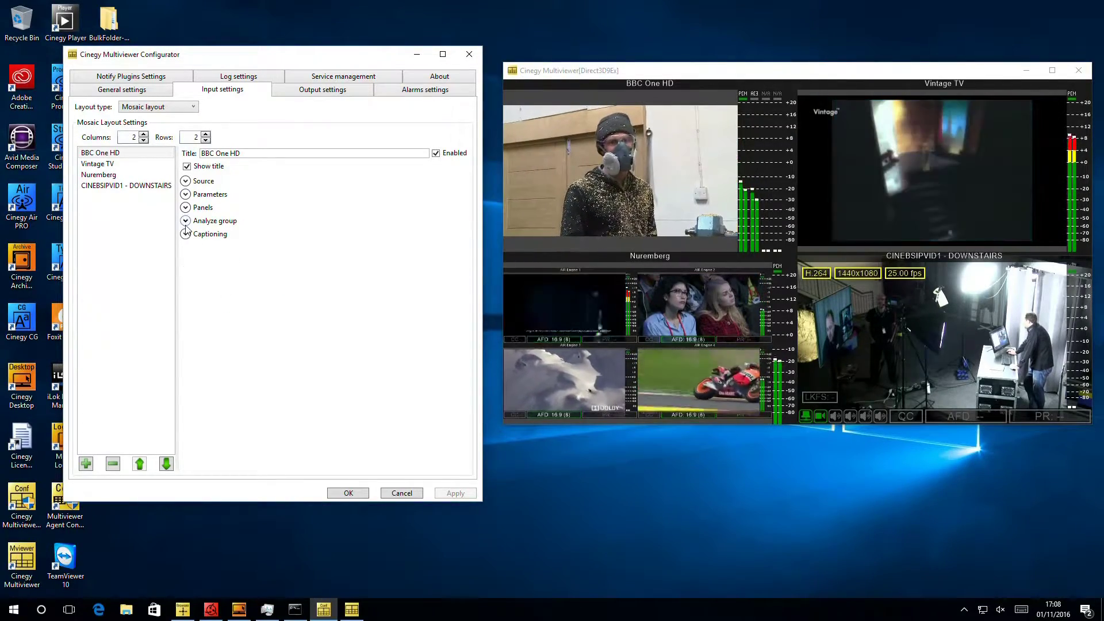
- Enable and apply 'Place inside the frame' for BBC One HD's panels, then tick Show stream info
click(185, 208)
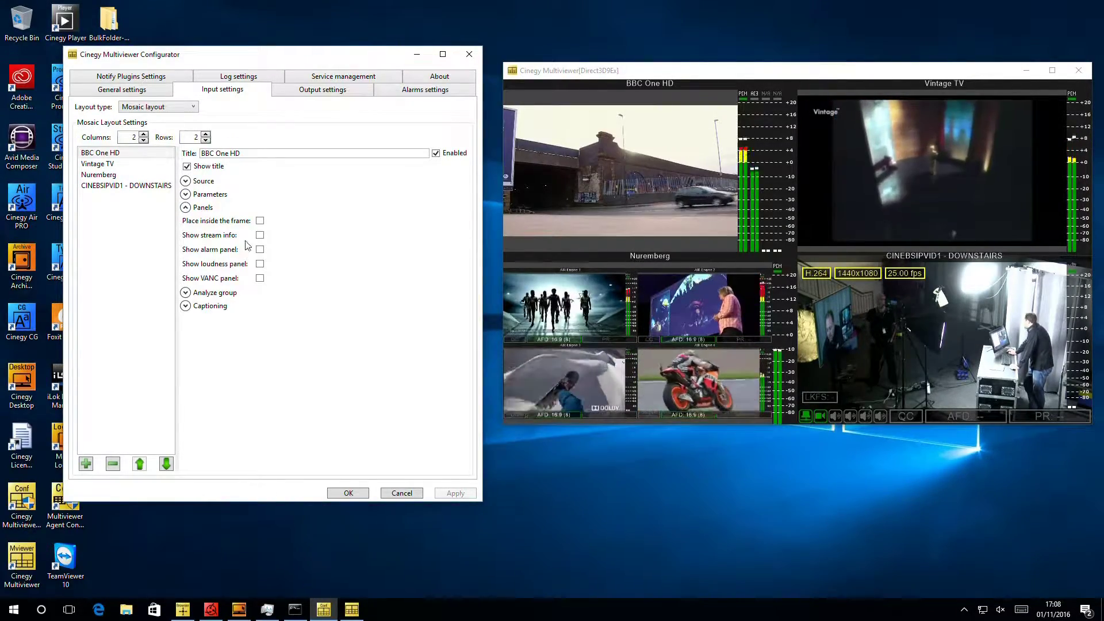
click(260, 222)
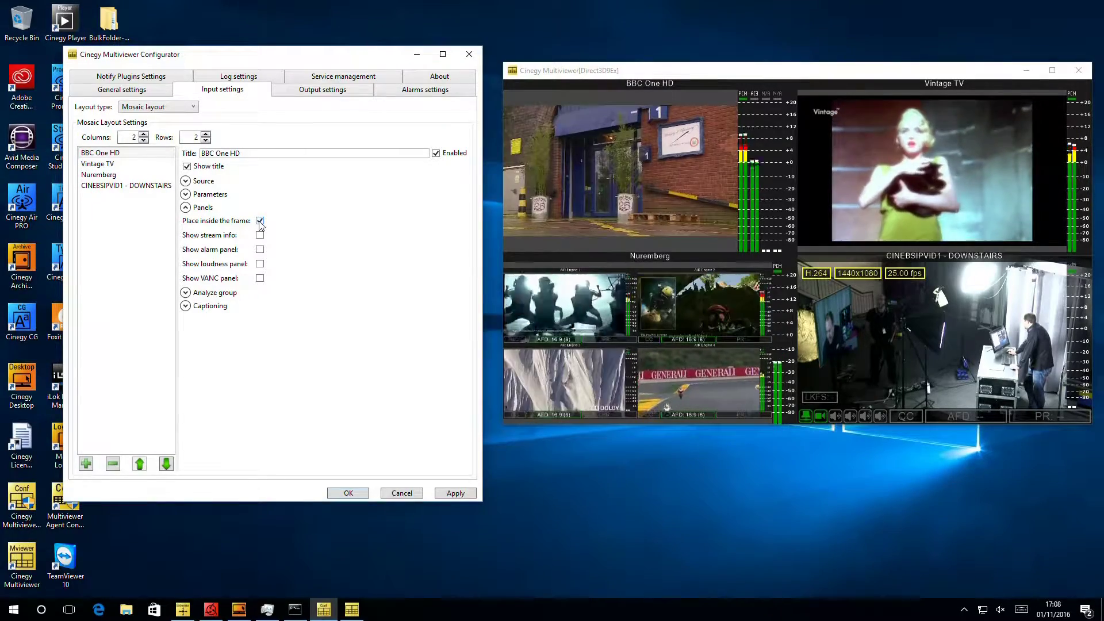
click(456, 492)
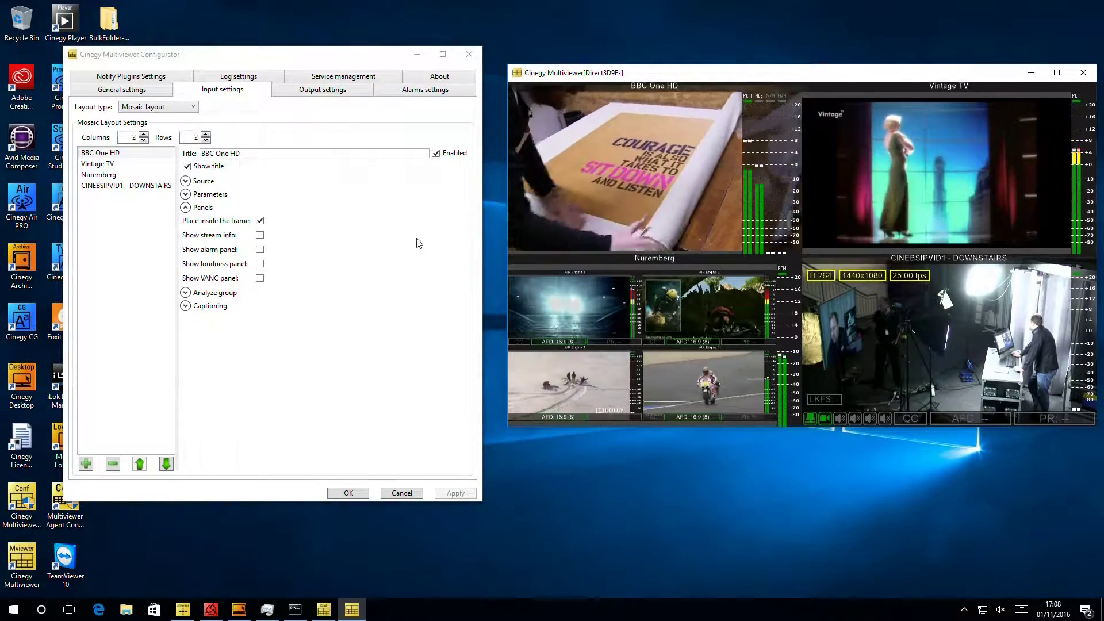
click(260, 236)
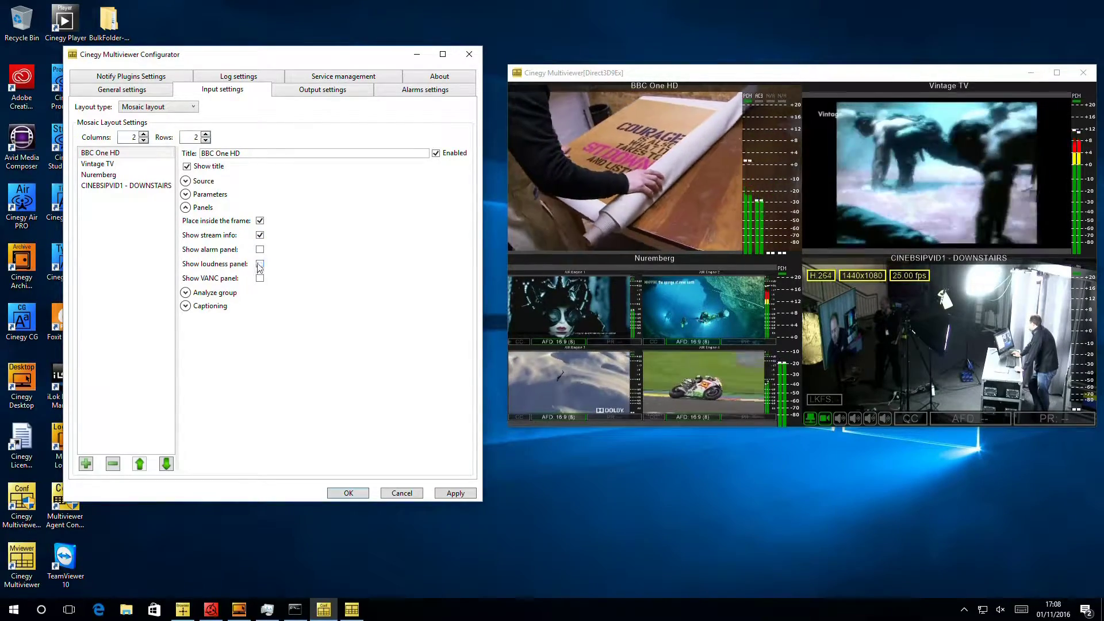
- Enable and apply BBC One HD's alarm panel, then reposition the restarted multiviewer window
click(260, 249)
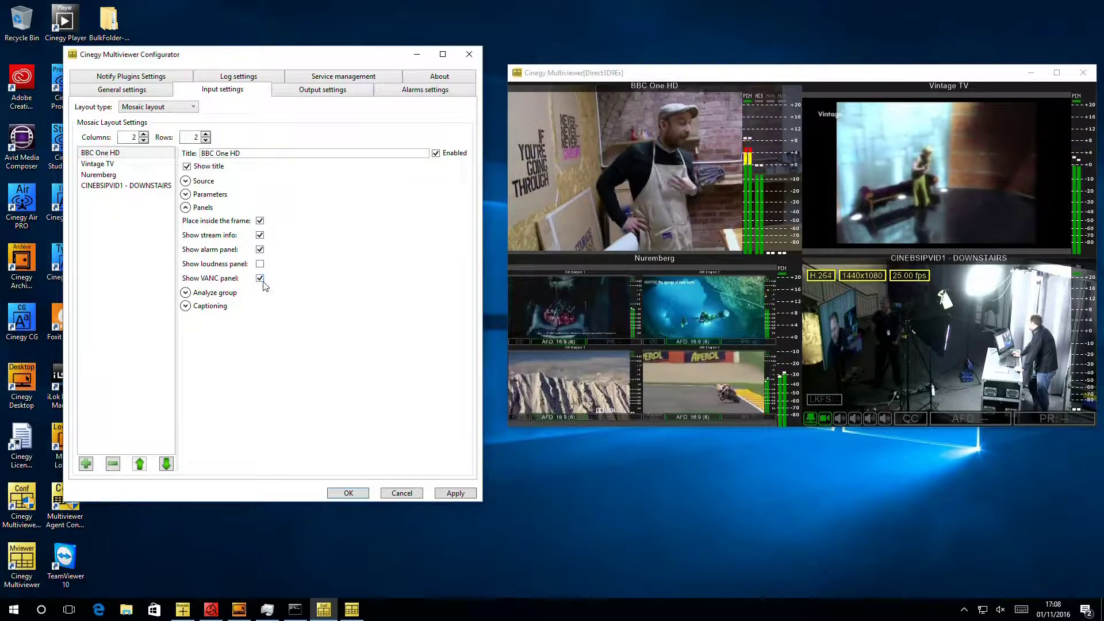
click(454, 493)
drag(804, 155, 798, 81)
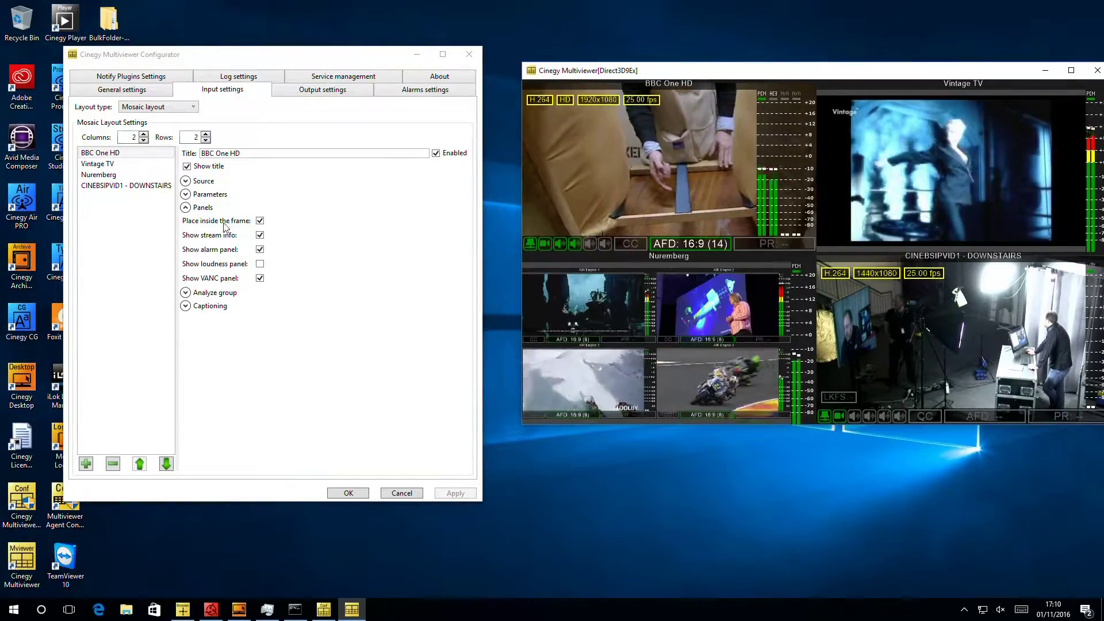
- Turn on and apply Compact mode for BBC One HD's audio meters, restoring the window position
click(186, 194)
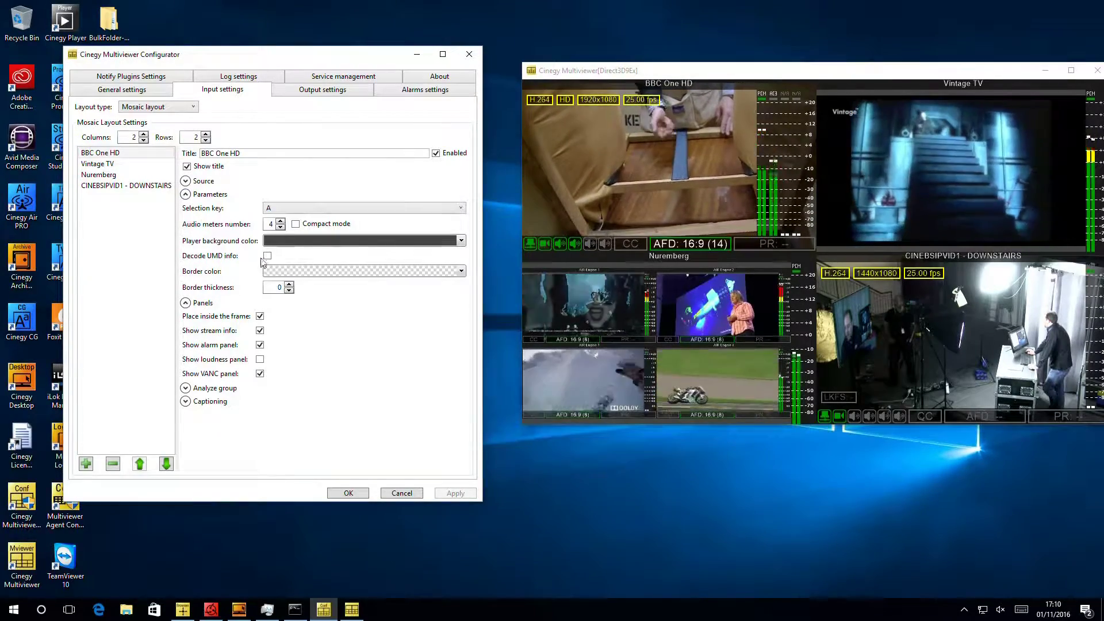
click(295, 224)
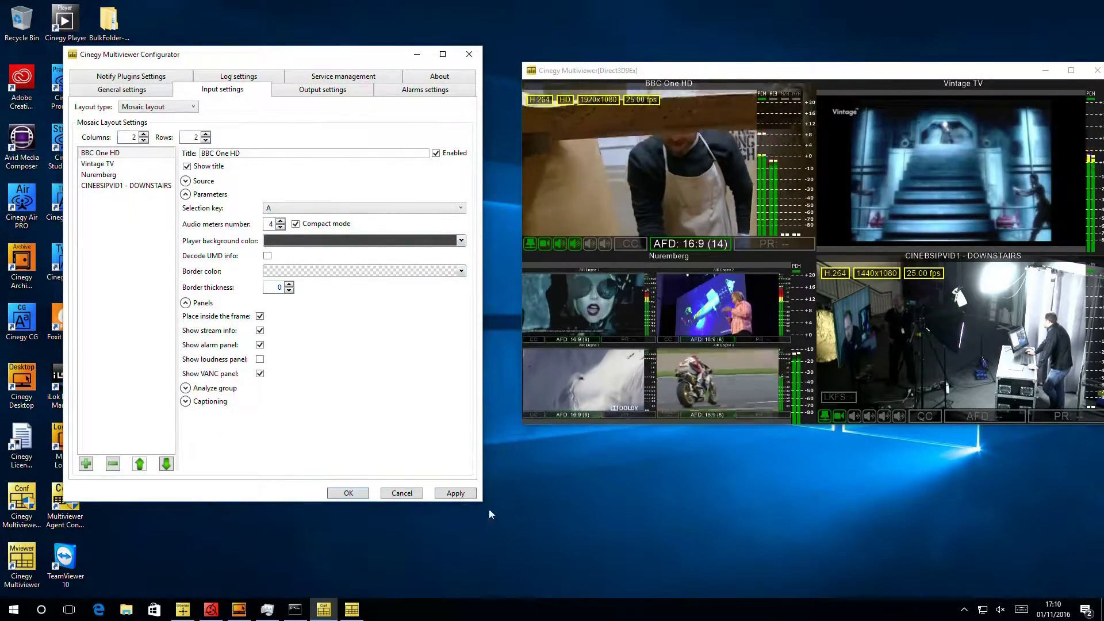
click(455, 492)
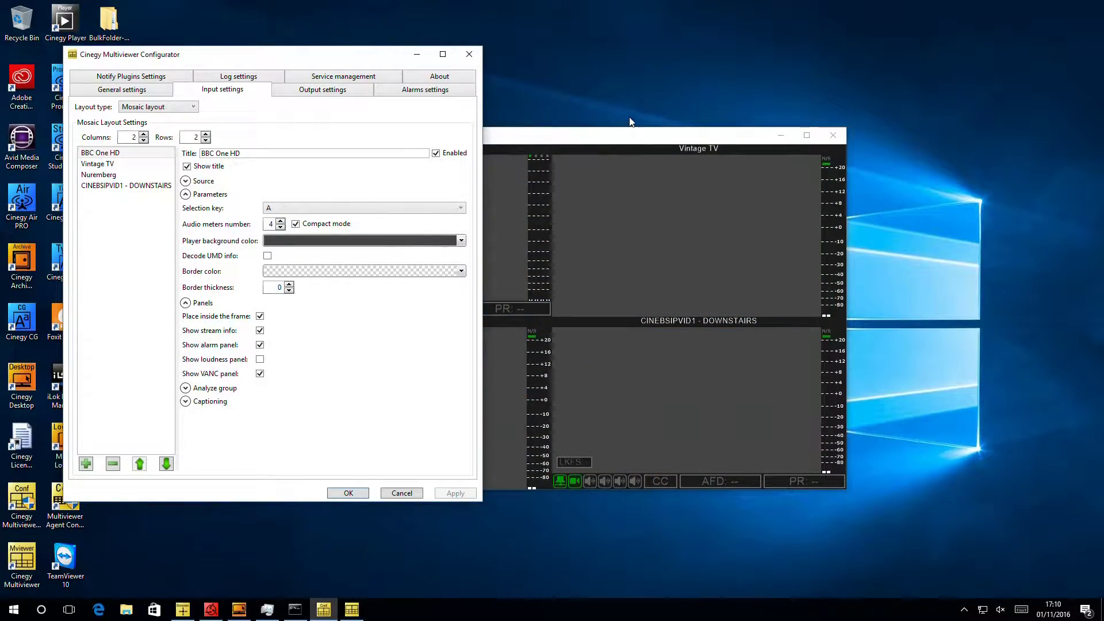
drag(582, 140, 825, 75)
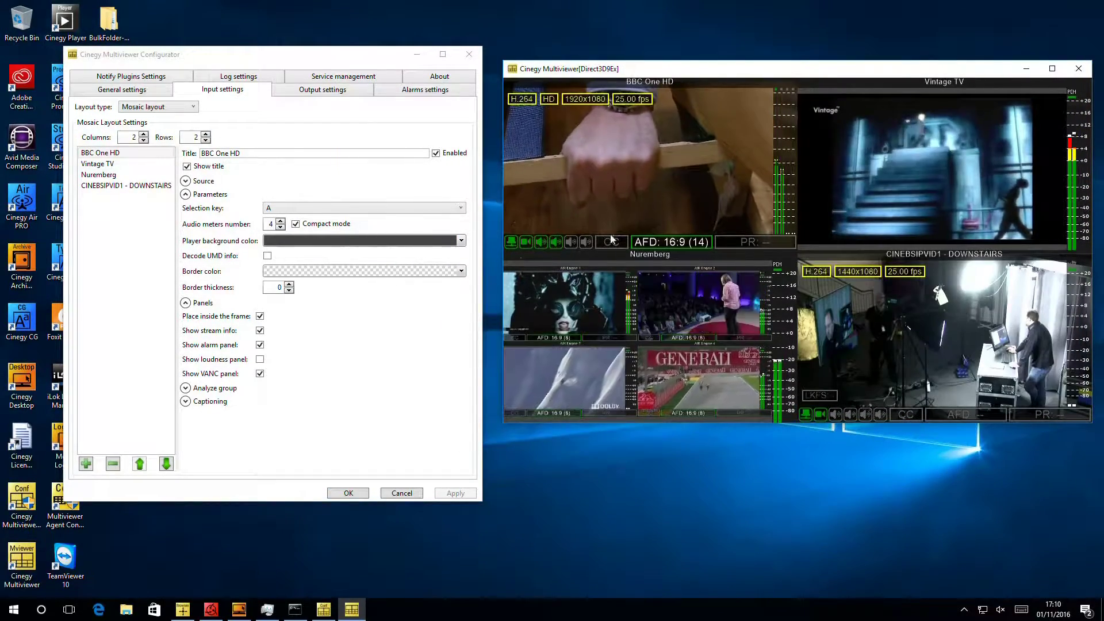
click(186, 194)
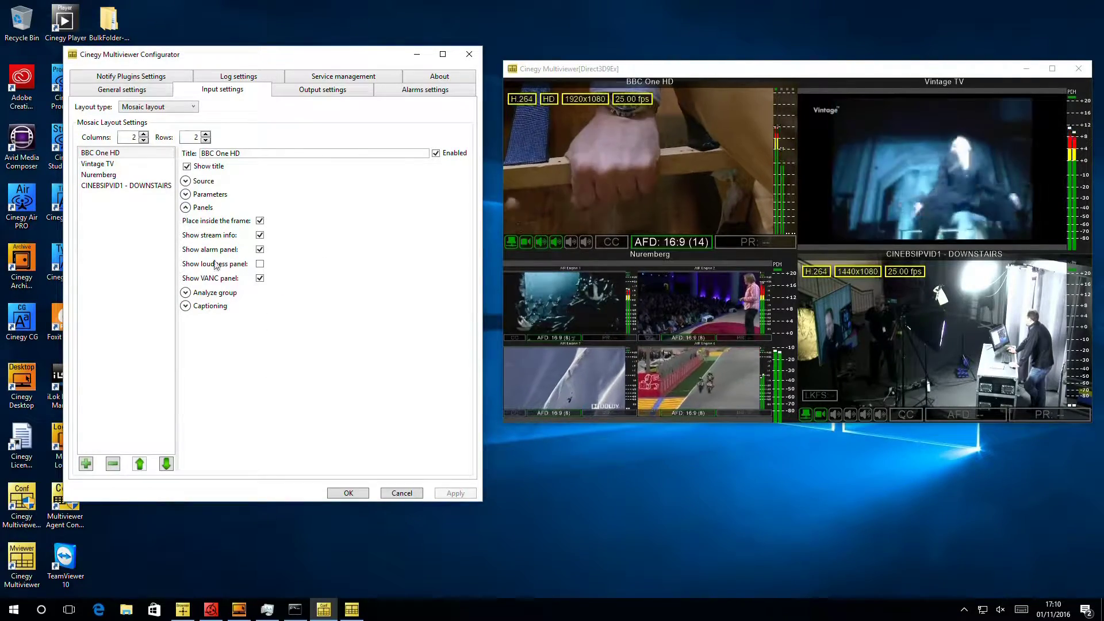
- Enable Show loudness panel for BBC One HD and apply the change
click(260, 264)
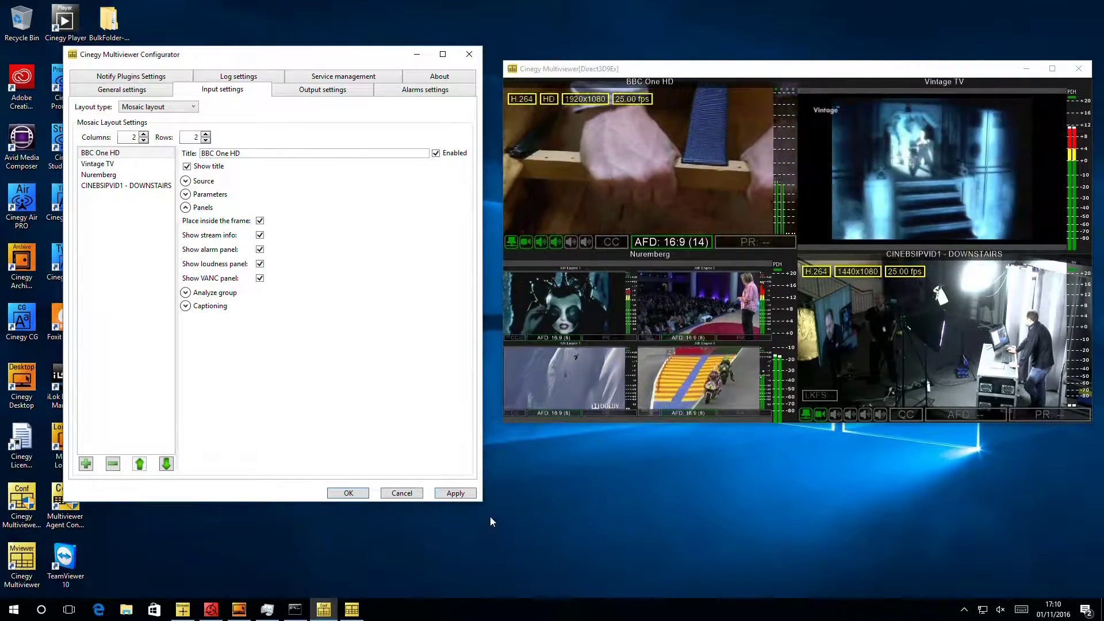
click(455, 493)
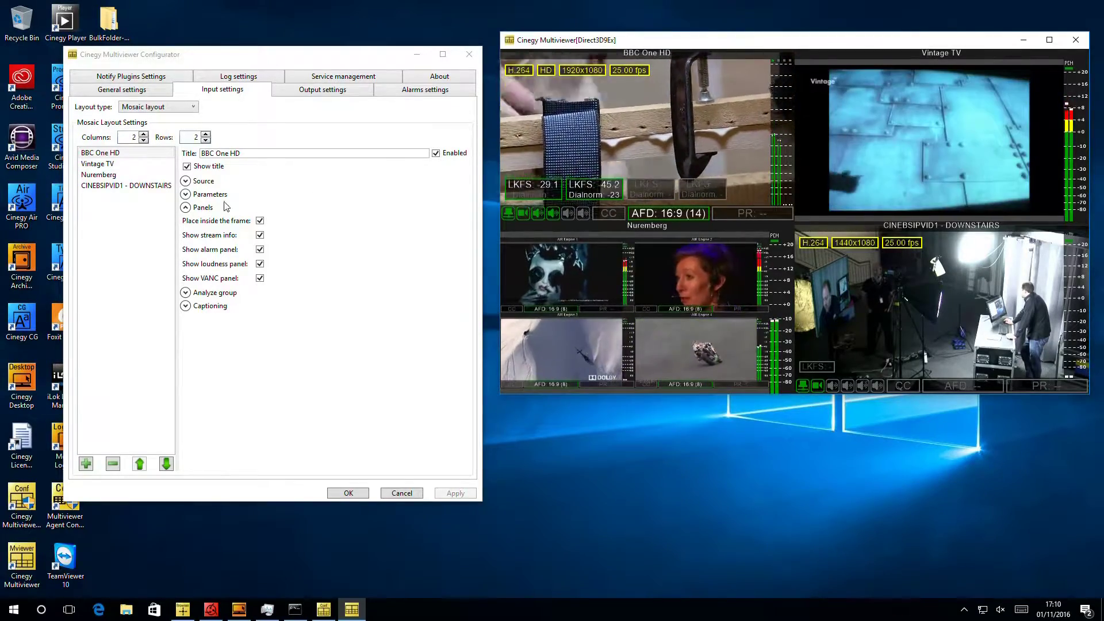
- Extend BBC One HD's analysis to Video, Audio 1 and VANC, and reveal its Captioning options
click(185, 208)
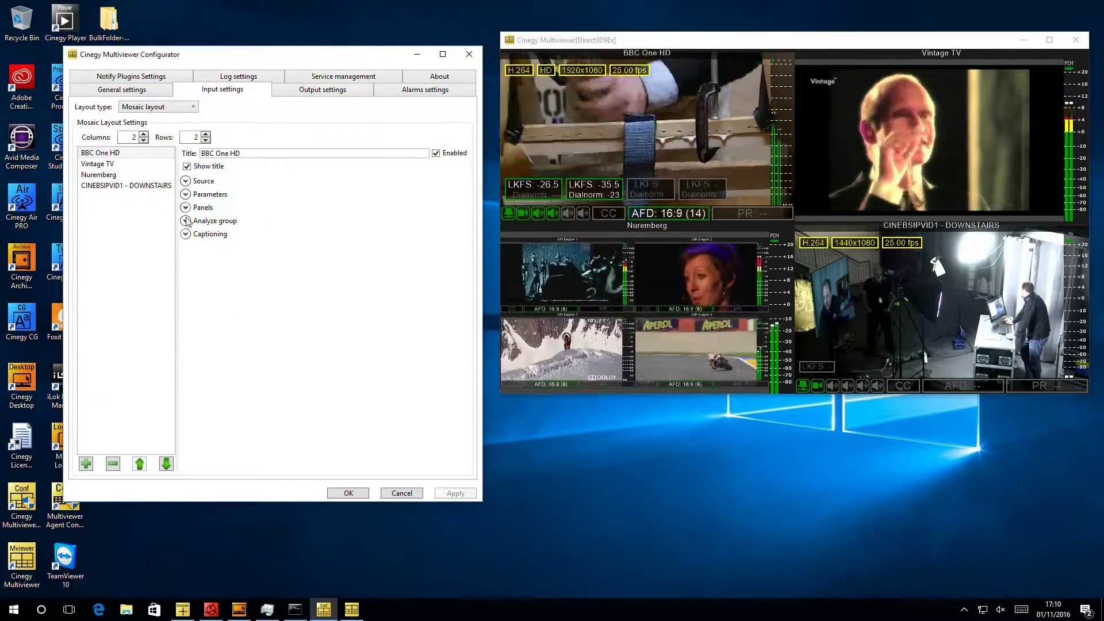
click(190, 220)
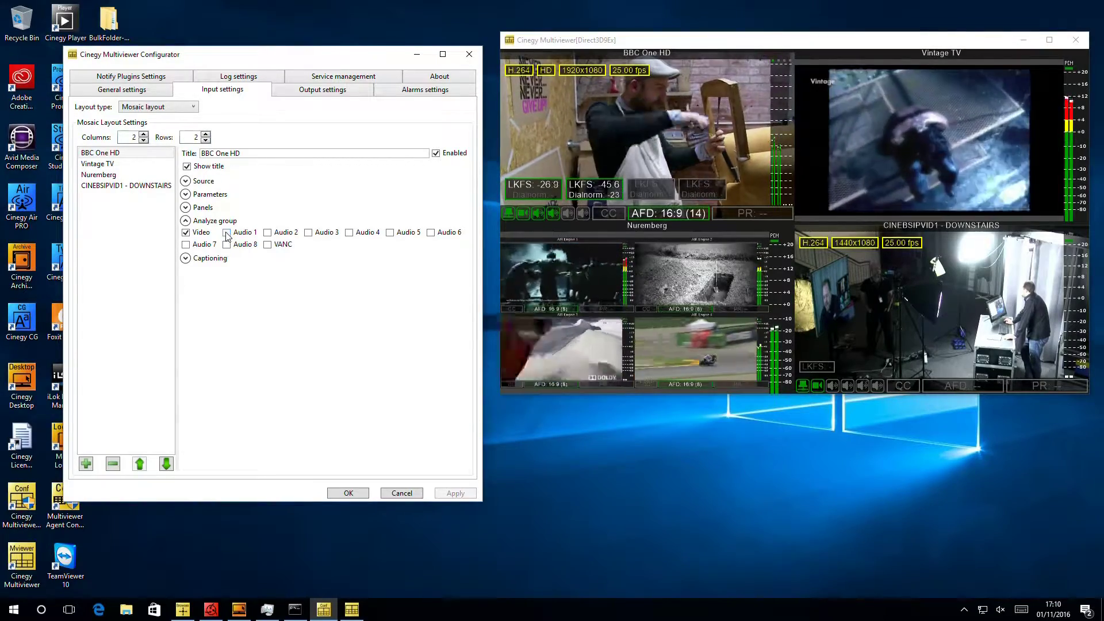
click(226, 233)
click(267, 244)
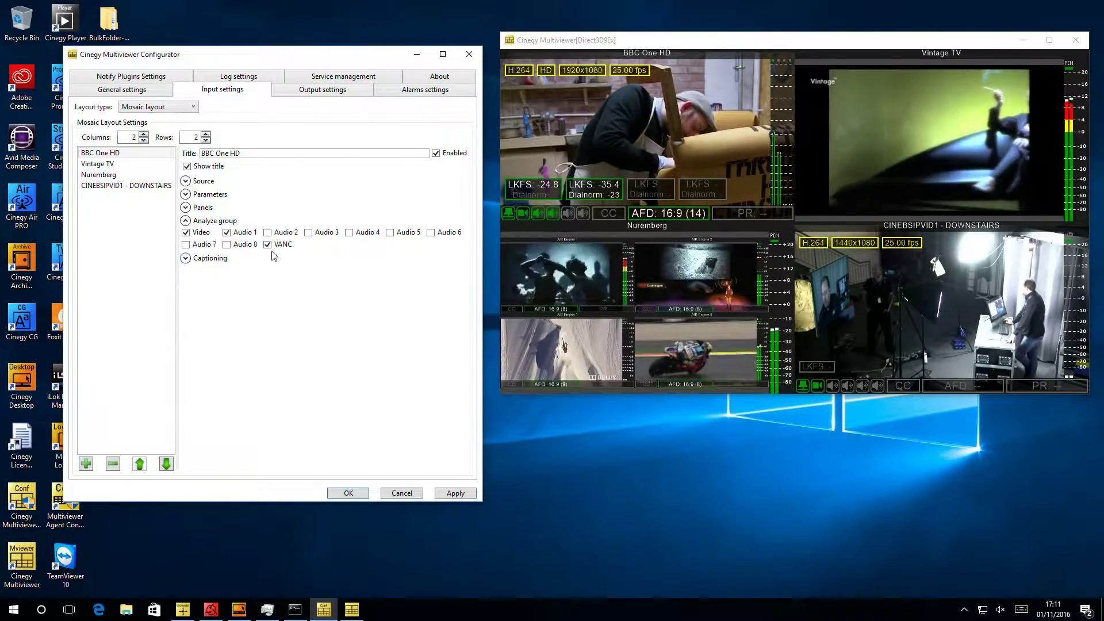
click(196, 259)
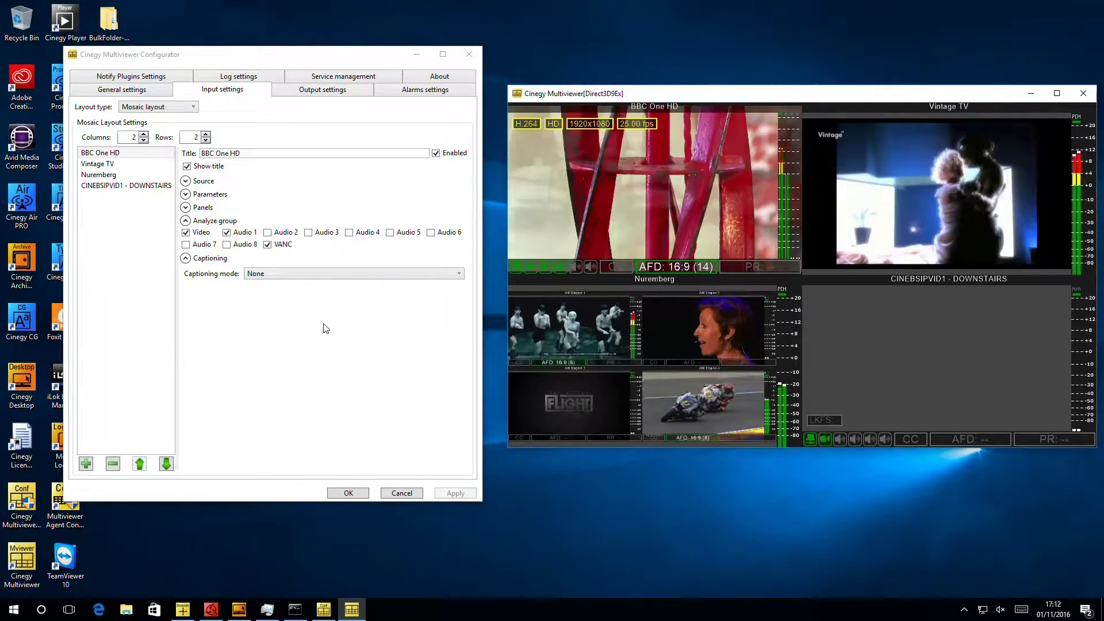
- Switch BBC One HD's captioning mode from None to DVB on PID 5404 and apply
click(278, 273)
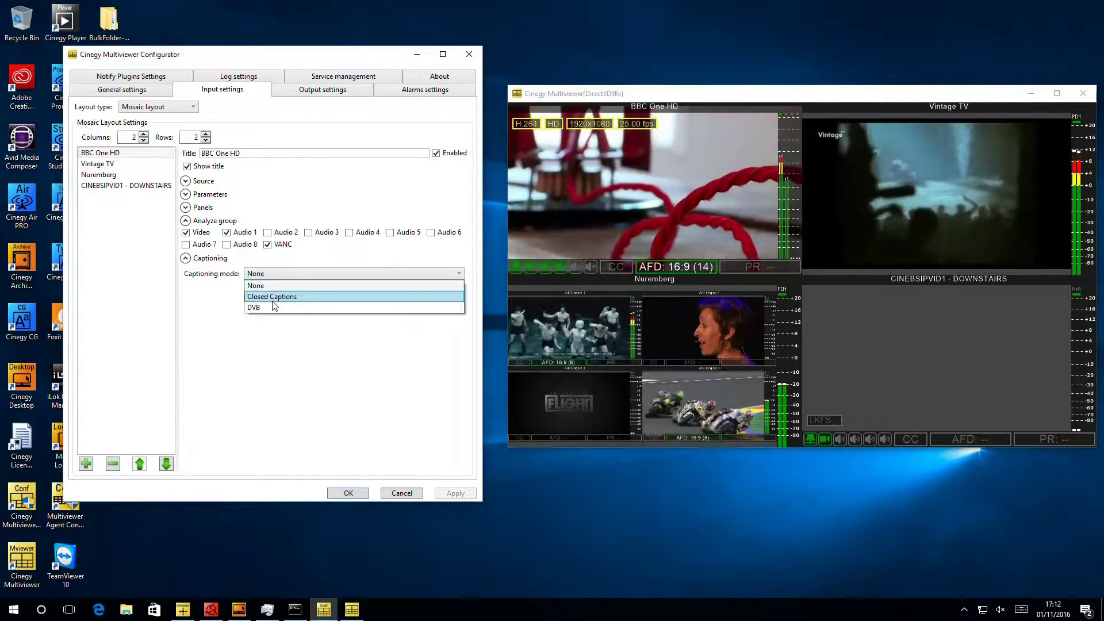
click(273, 309)
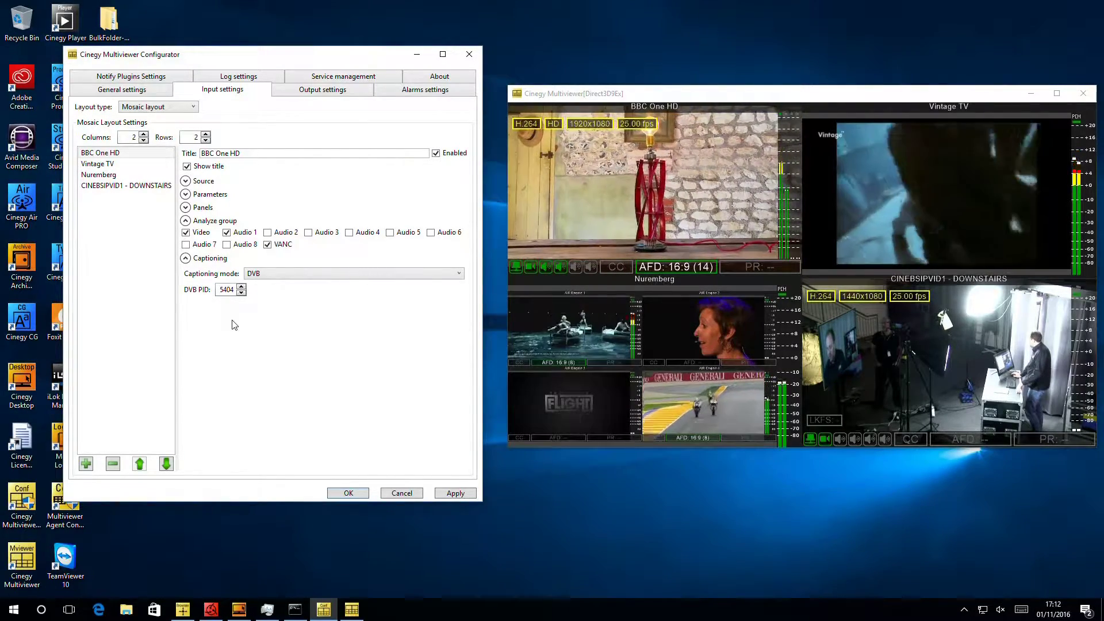
click(465, 495)
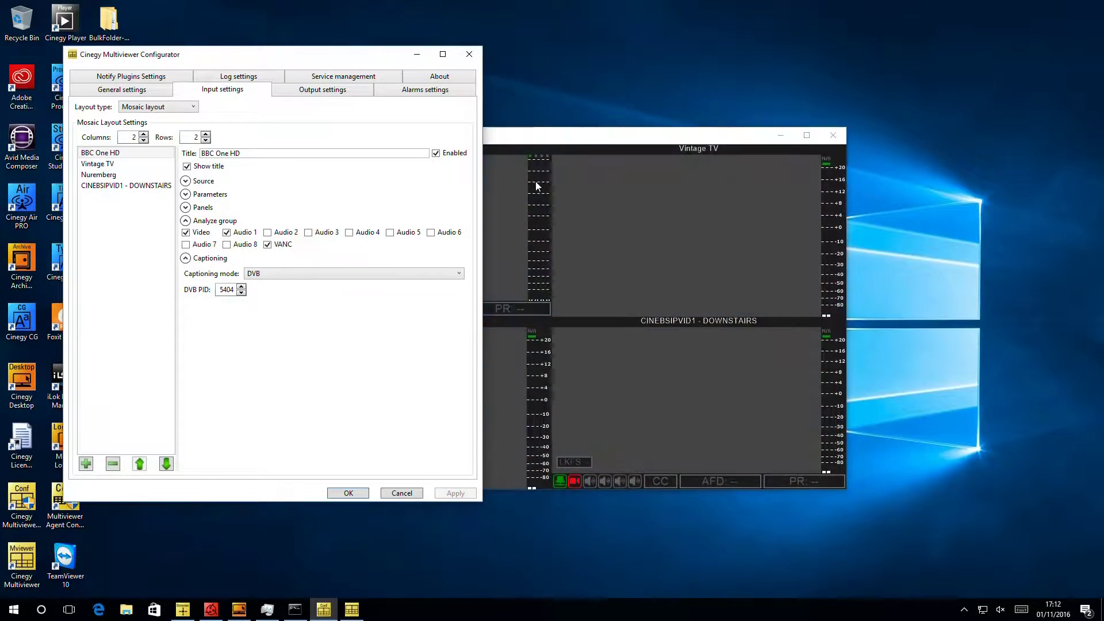